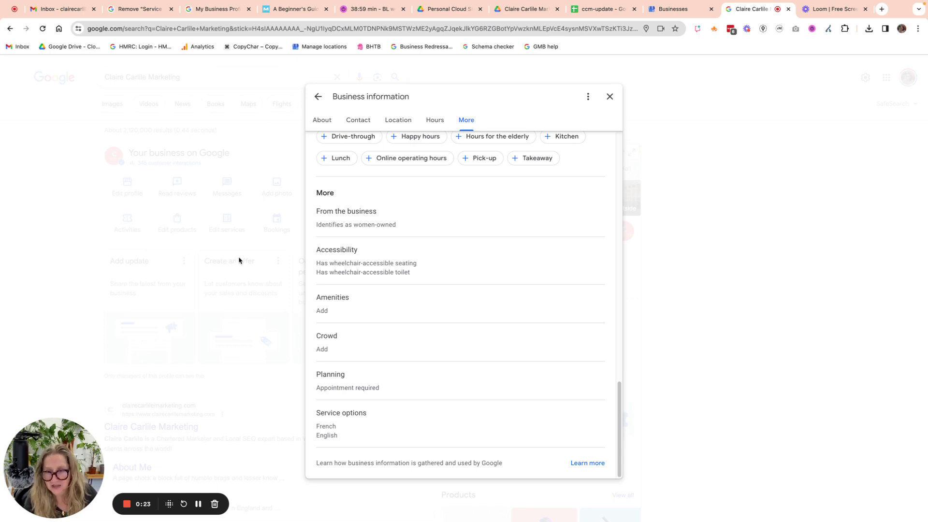
Bring up the business's About details and open the Appointment required setting for editing.
click(322, 122)
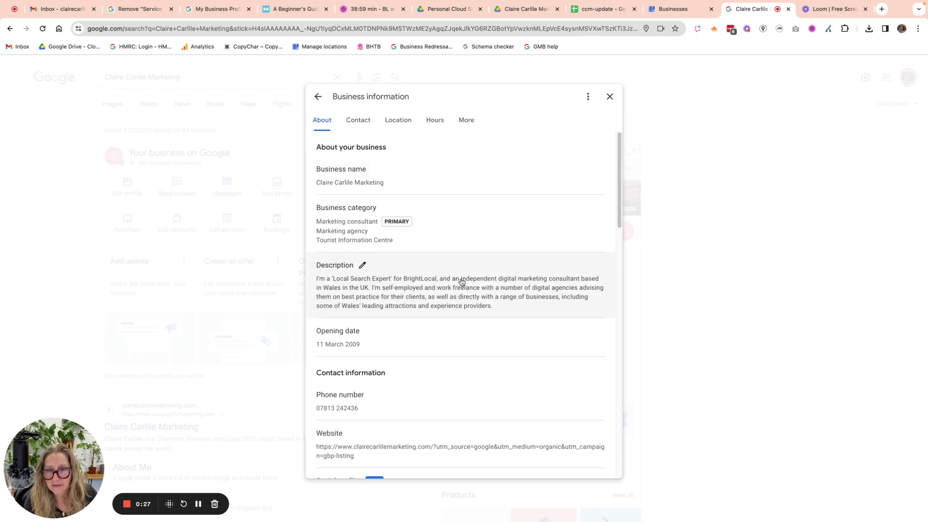
scroll(468, 303, down, 15)
scroll(468, 303, down, 5)
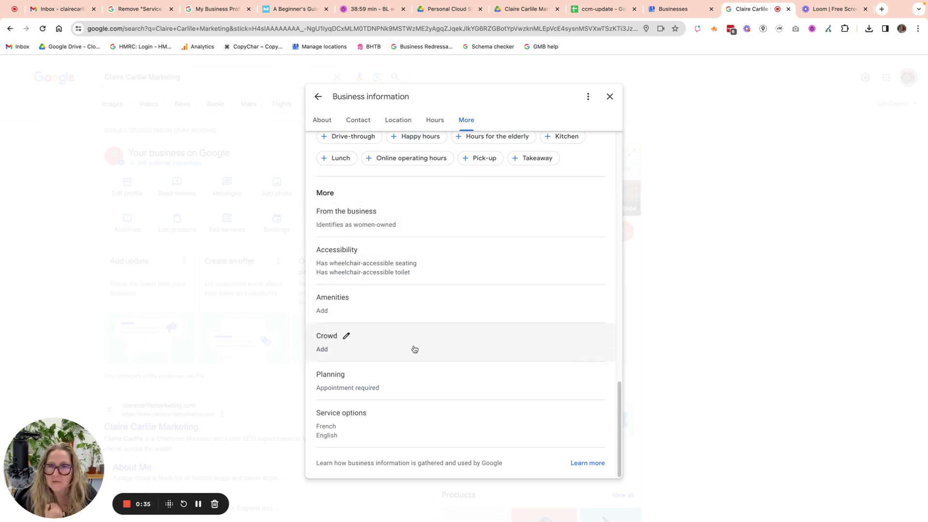
click(436, 380)
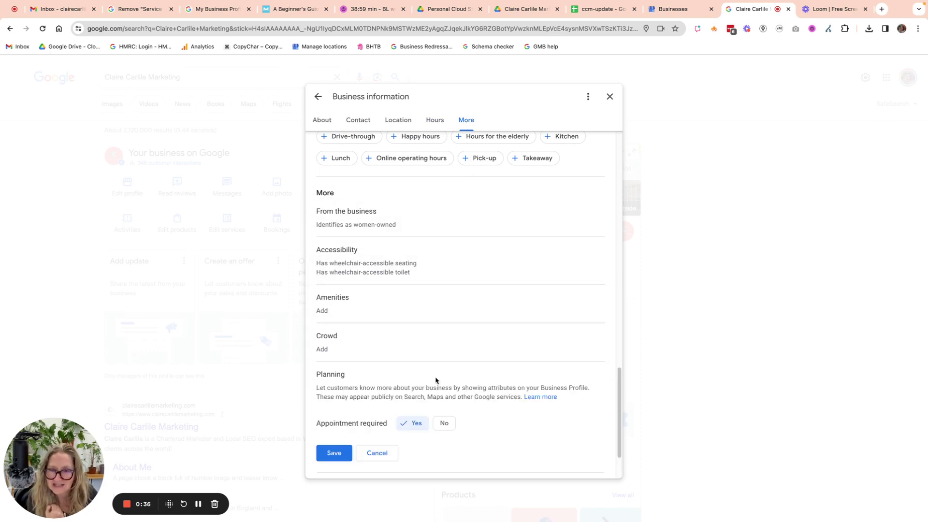
Toggle Appointment required, discard the edit so it stays Yes, and go to the Businesses list.
click(445, 424)
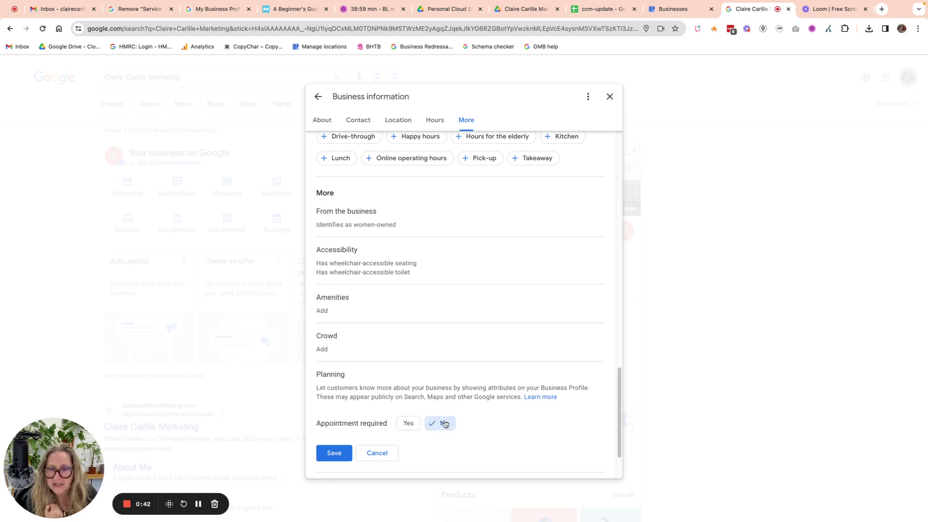
click(410, 425)
click(443, 424)
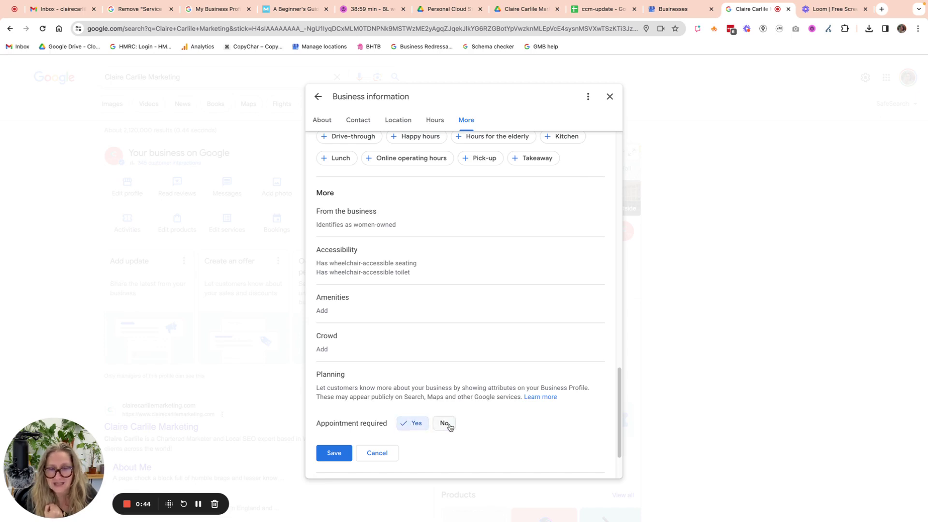
click(413, 425)
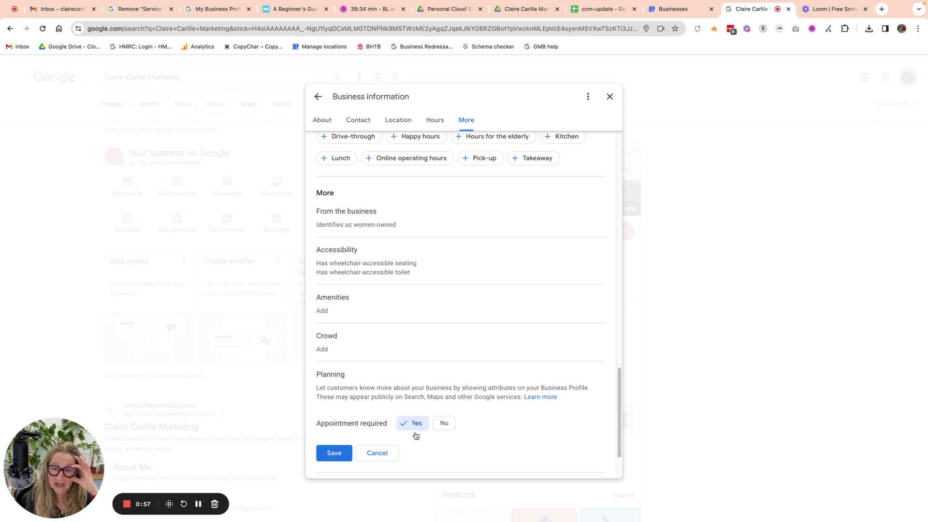
click(379, 460)
click(674, 10)
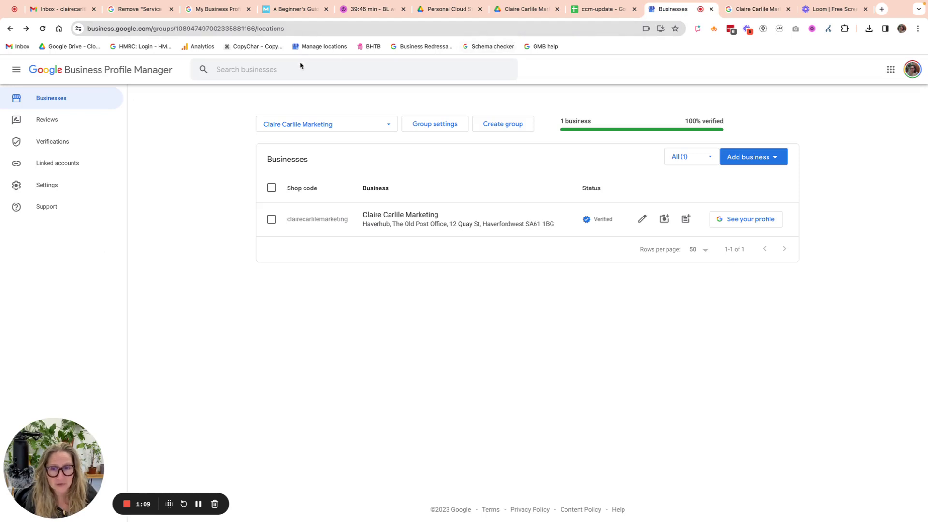
Export all selected businesses' data as a .csv file saved to the Desktop.
click(272, 188)
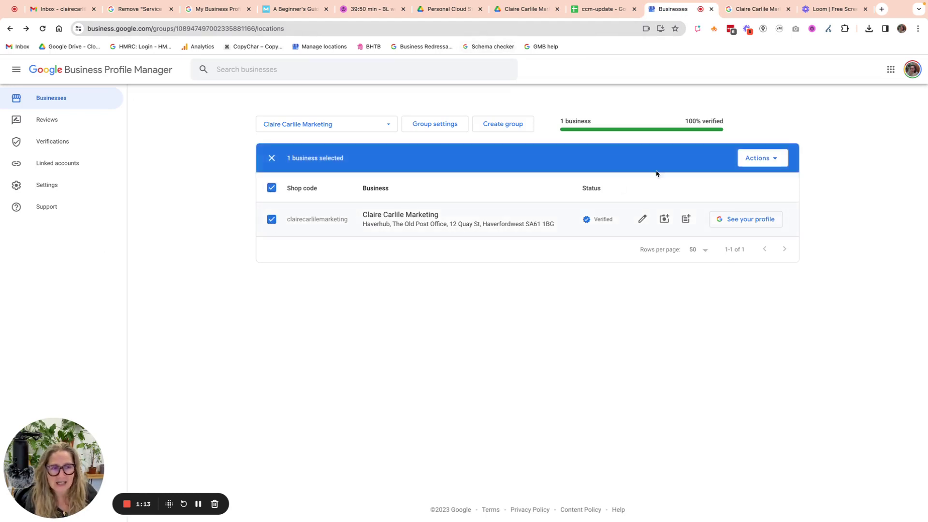
click(761, 165)
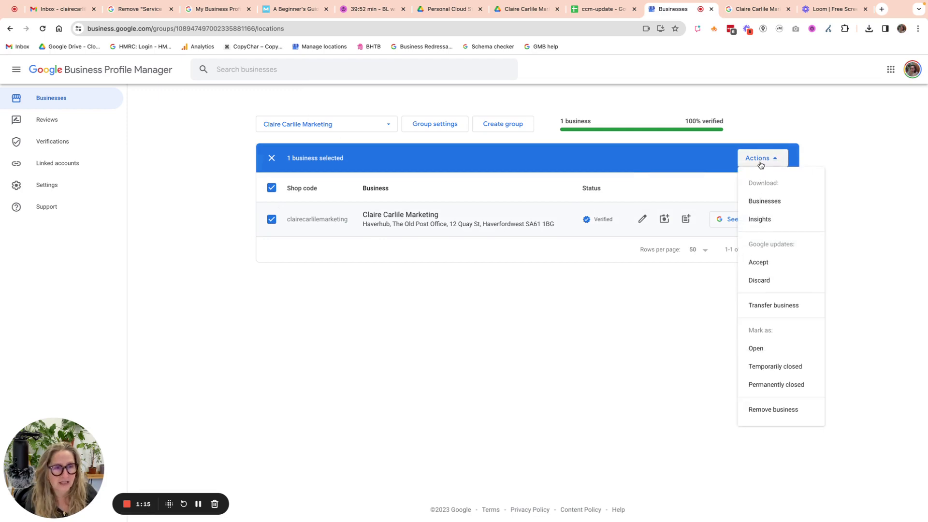
click(767, 202)
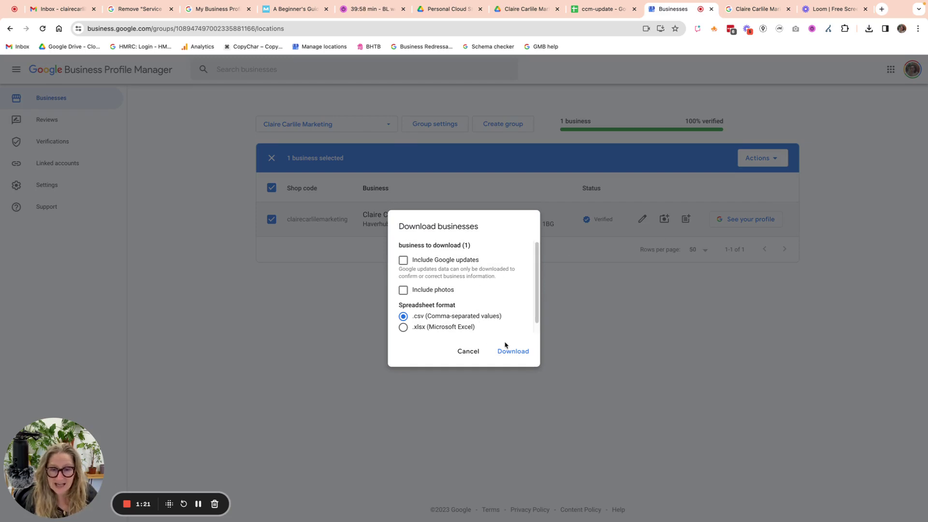
click(517, 352)
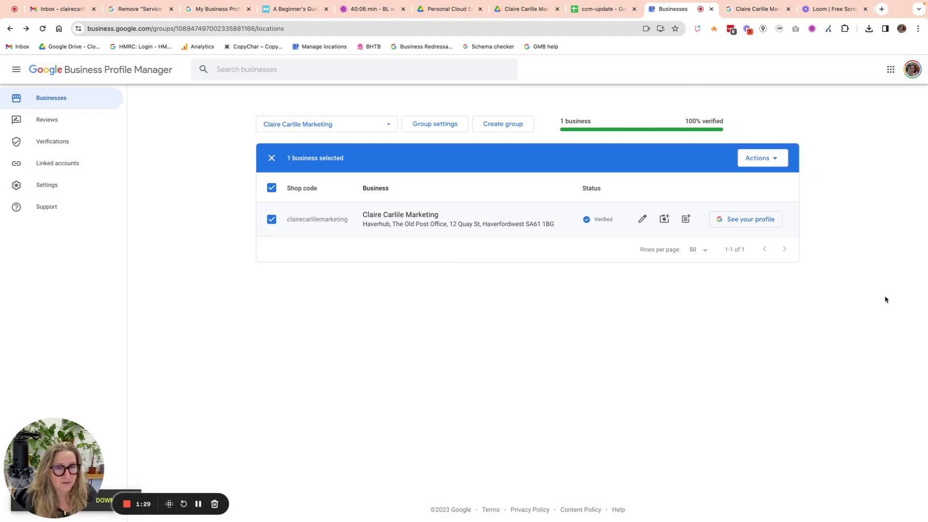
click(105, 504)
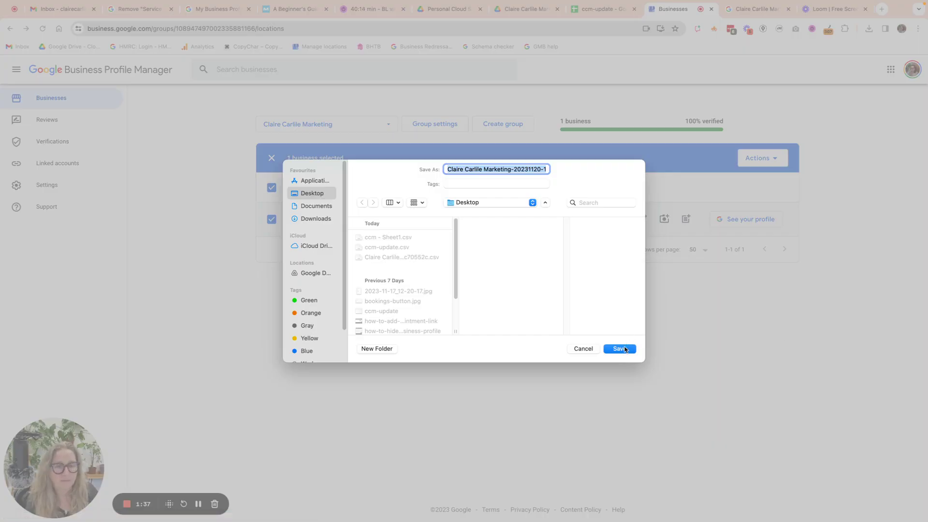
click(620, 349)
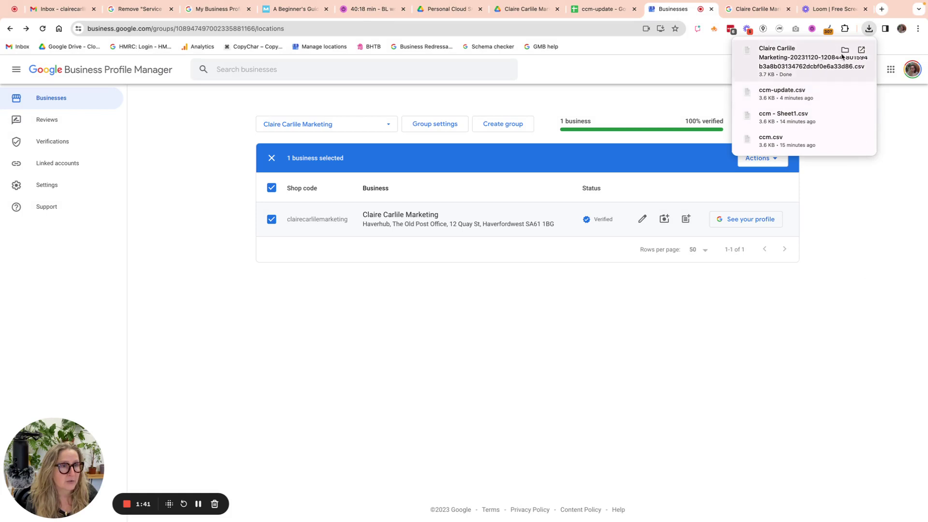
click(861, 54)
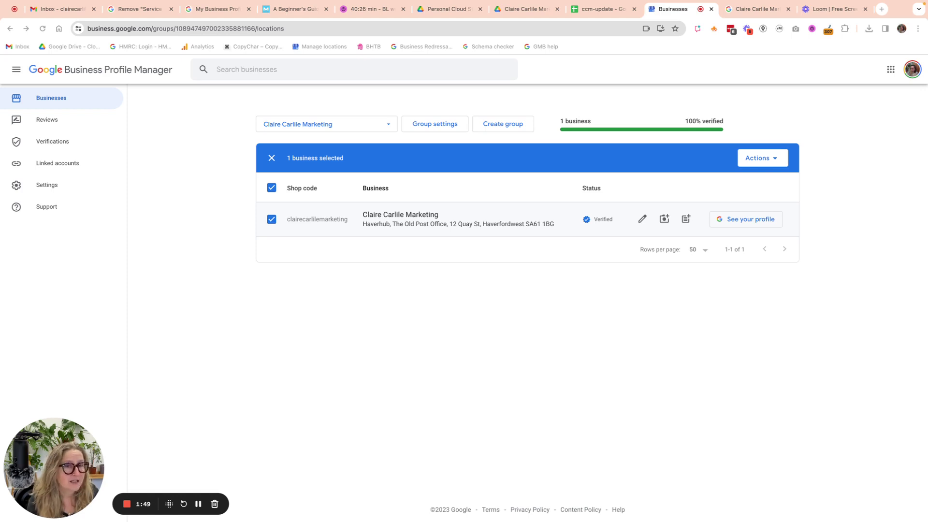
Paste the downloaded business data into ccm-update at A1 and delete the Status column.
click(596, 10)
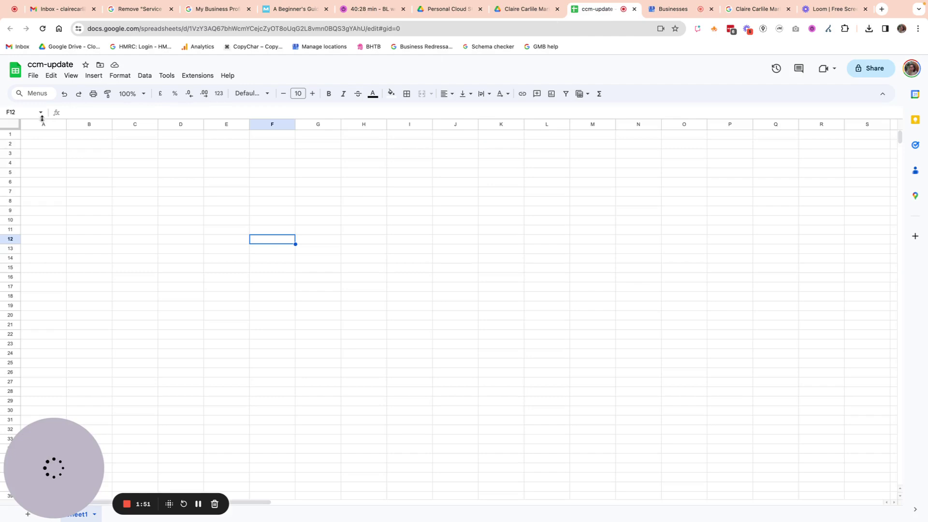
click(35, 136)
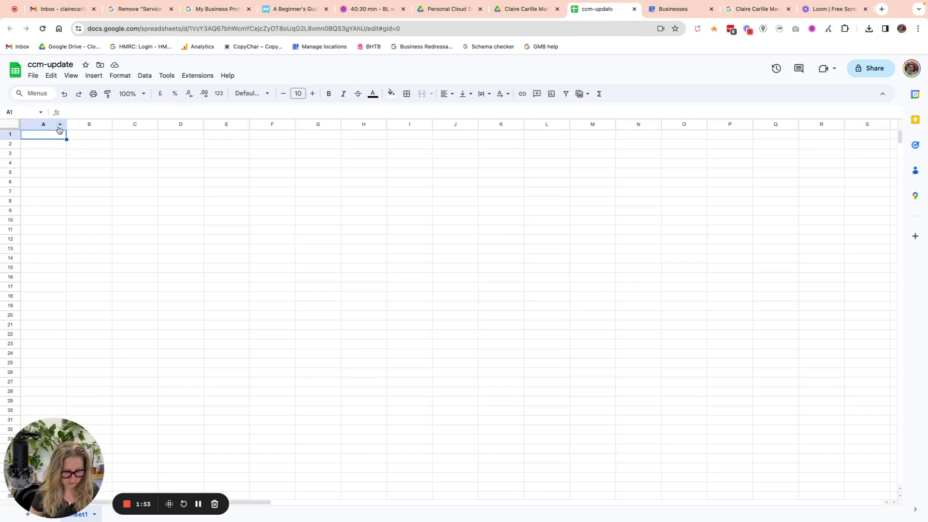
key(super+v)
click(99, 230)
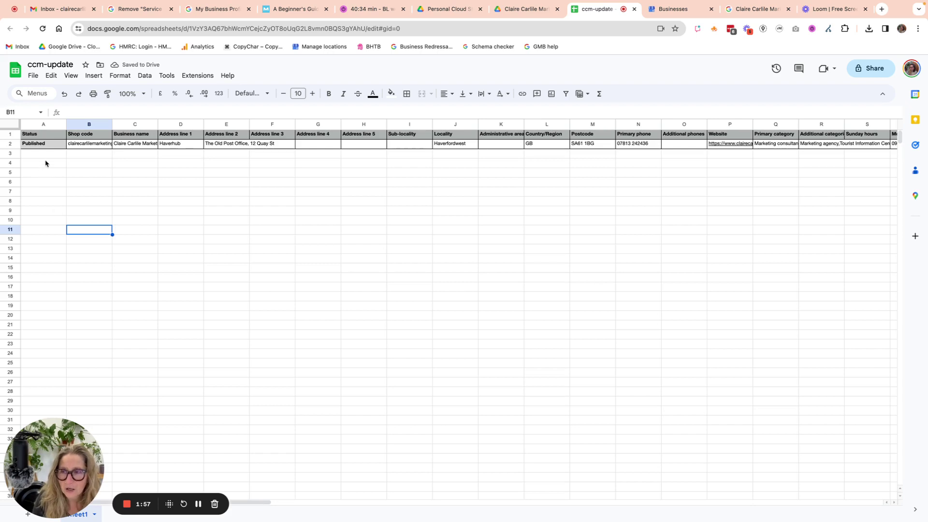
click(44, 124)
right_click(43, 124)
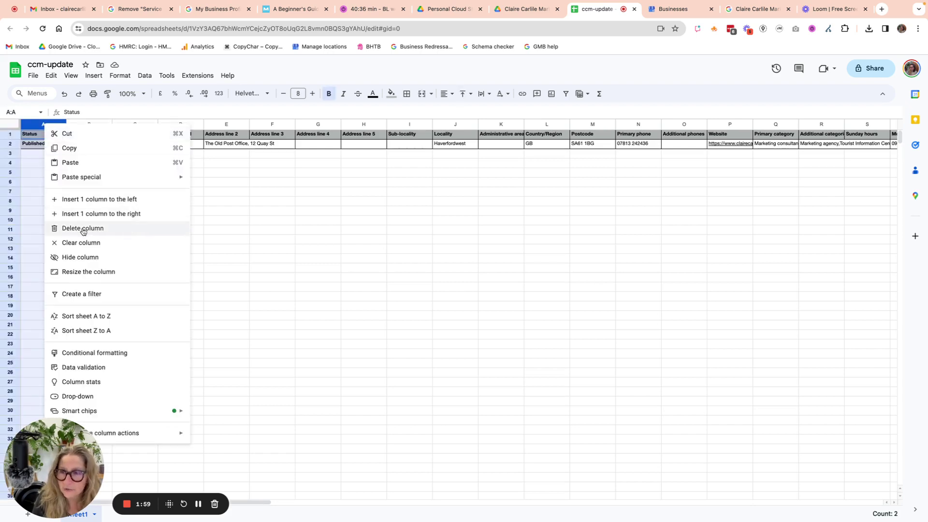
click(83, 232)
Find the Planning: Appointment required column and clear its Yes value in AR2.
click(279, 220)
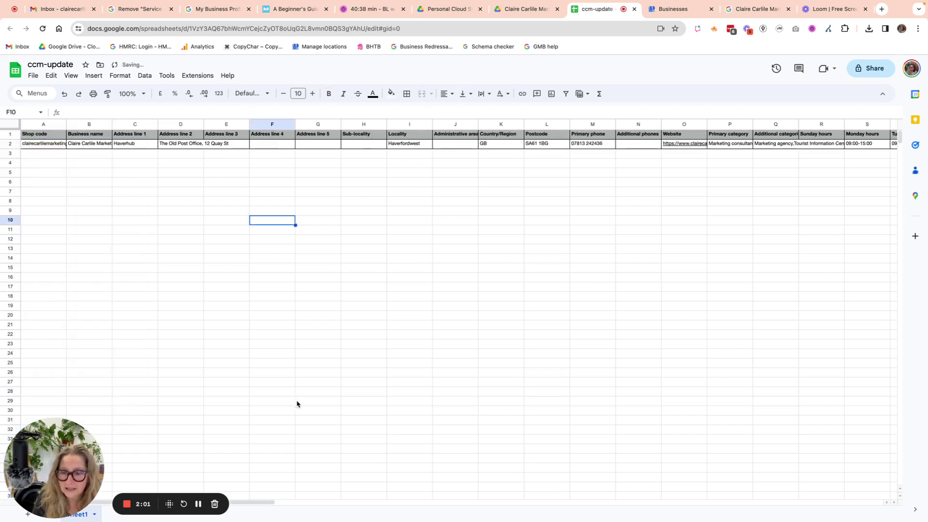
drag(272, 507, 535, 502)
click(738, 136)
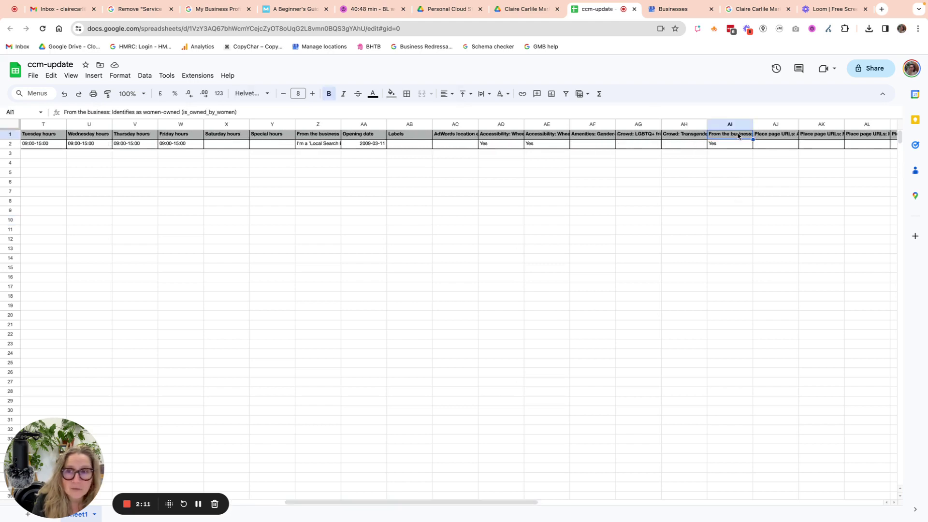
drag(531, 503, 621, 502)
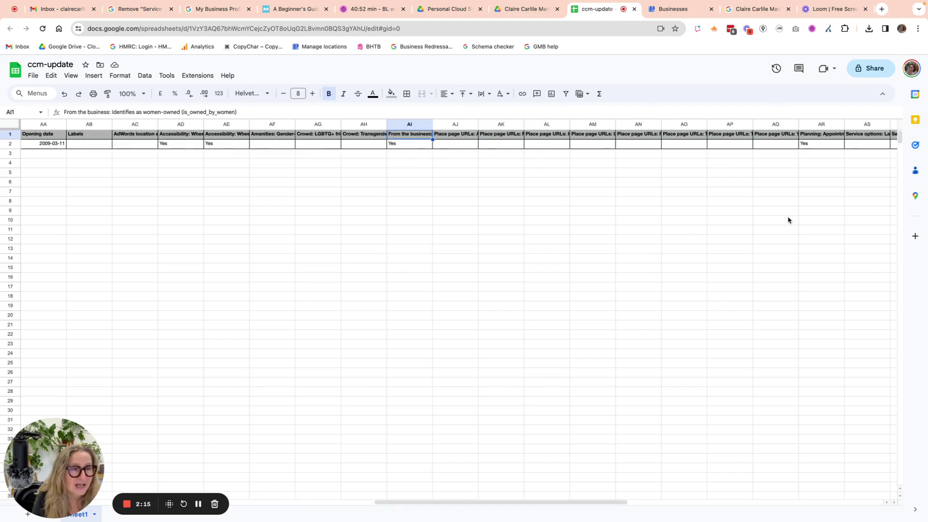
click(837, 138)
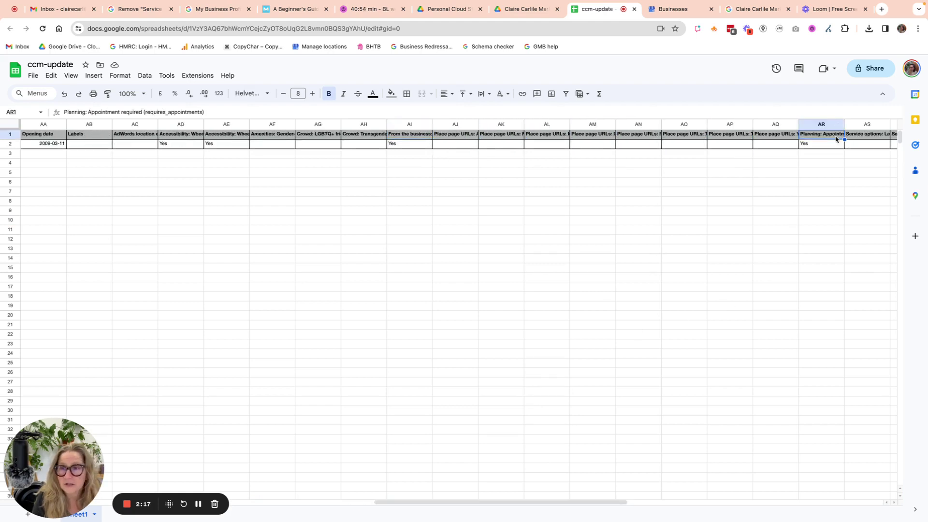
click(822, 144)
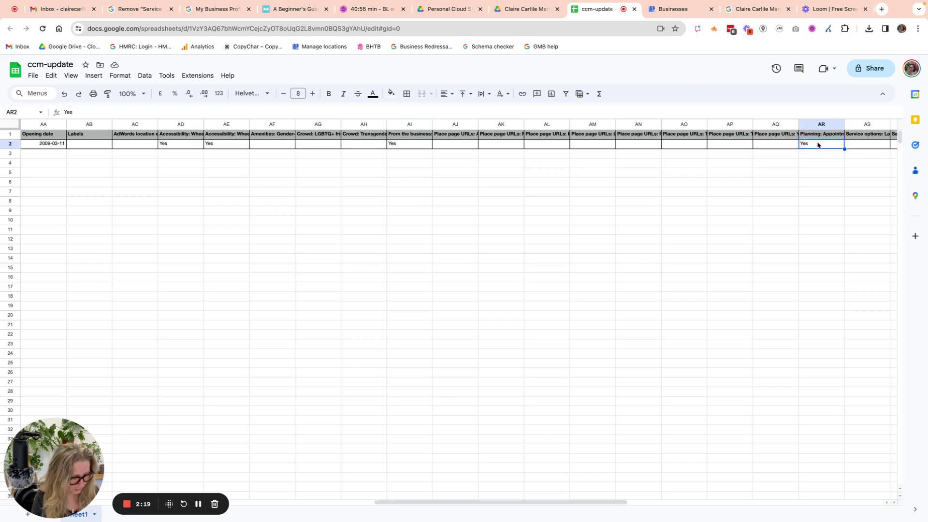
key(Delete)
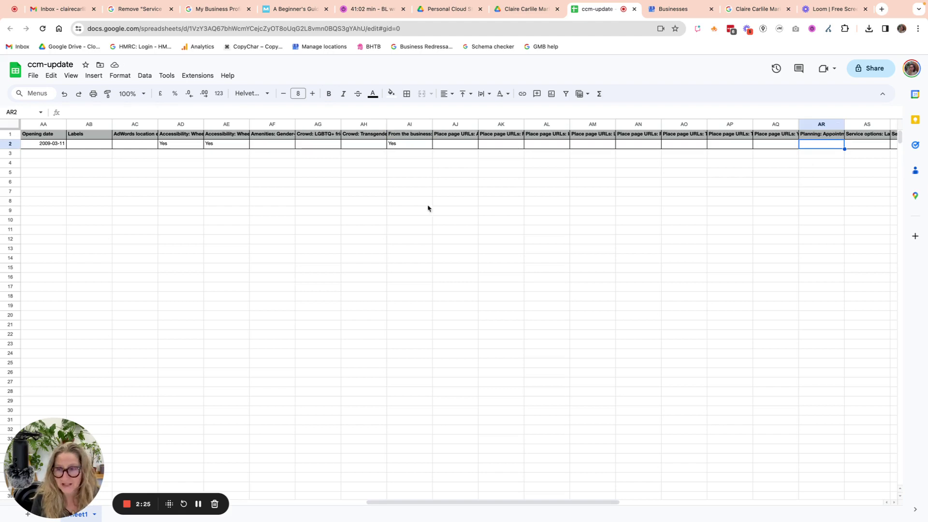
Download the edited sheet as comma-separated values named ccm-update-2.csv, dropping the ' - Sheet1' suffix.
click(32, 76)
mouse_move(61, 187)
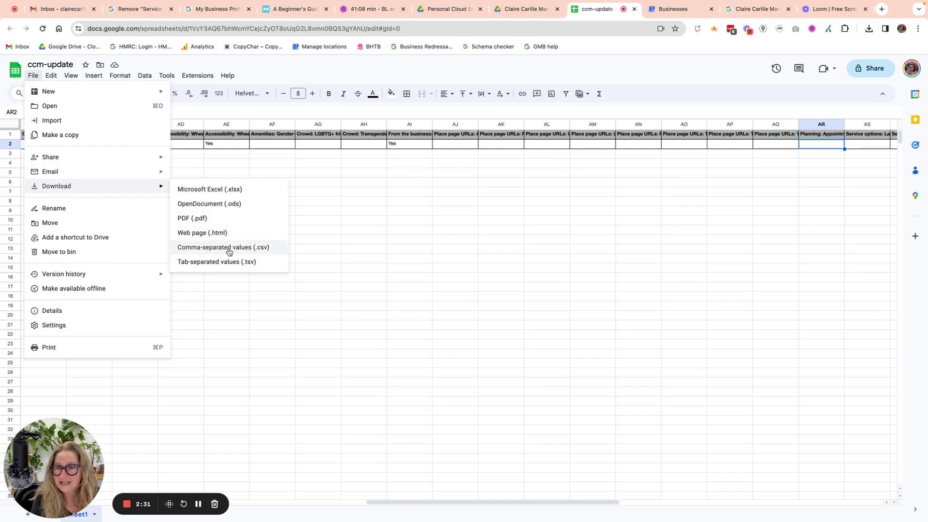
click(229, 251)
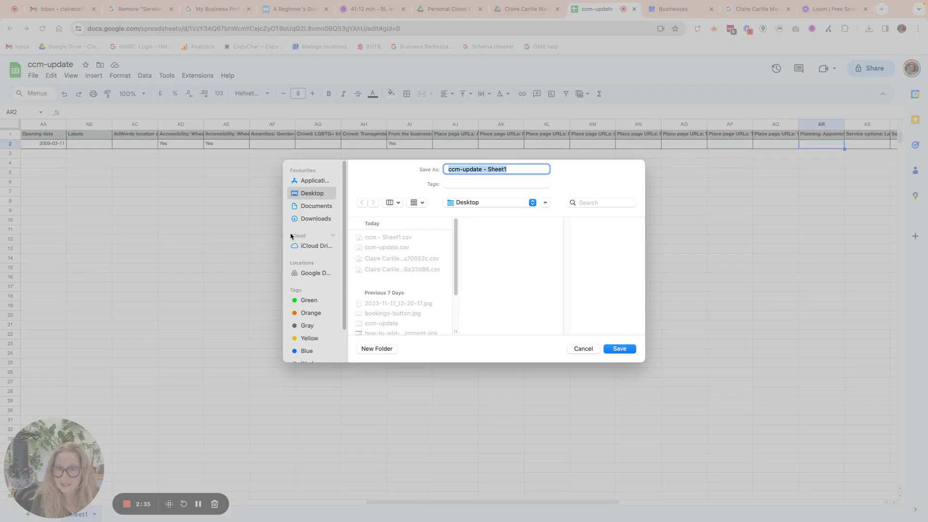
click(482, 170)
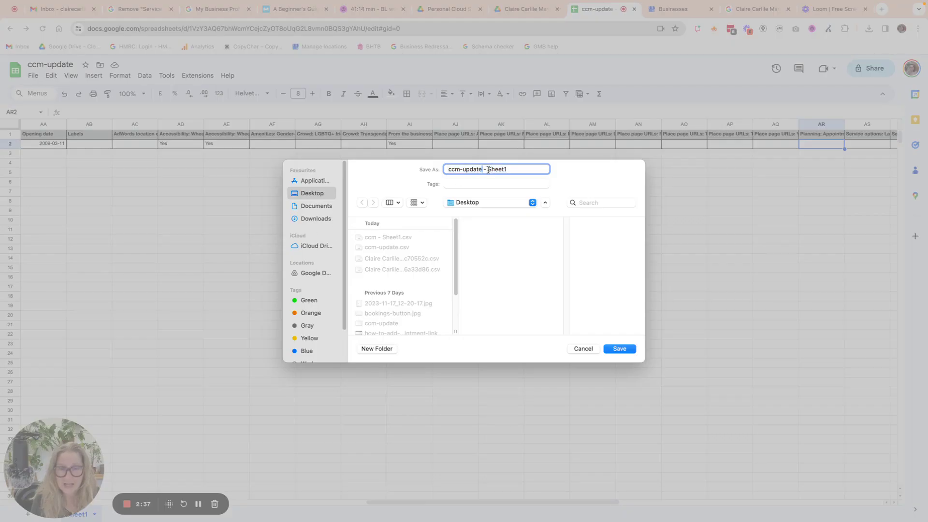
drag(483, 170, 581, 172)
key(BackSpace)
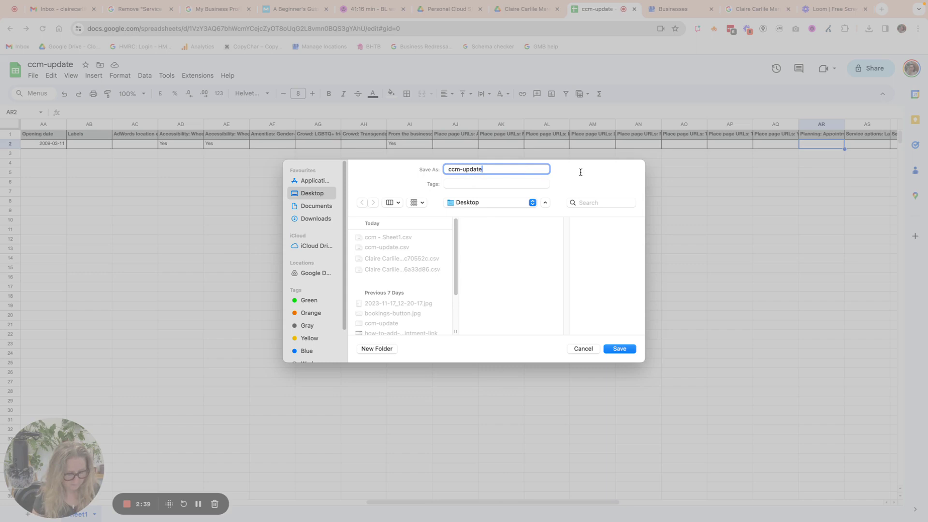
click(620, 349)
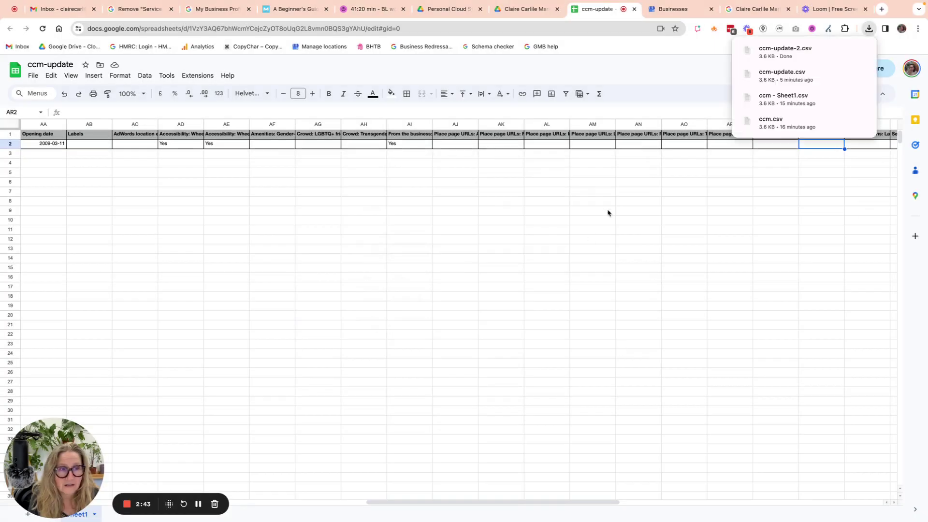
click(819, 205)
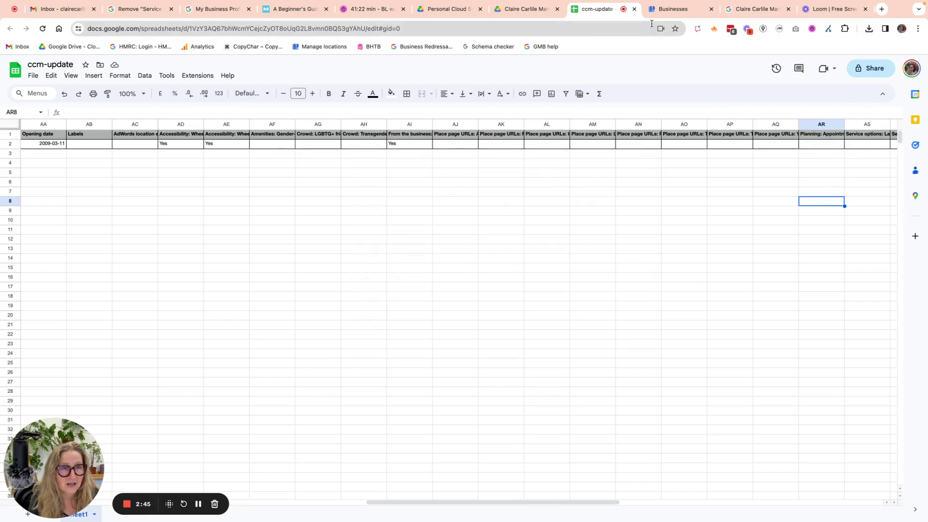
click(667, 11)
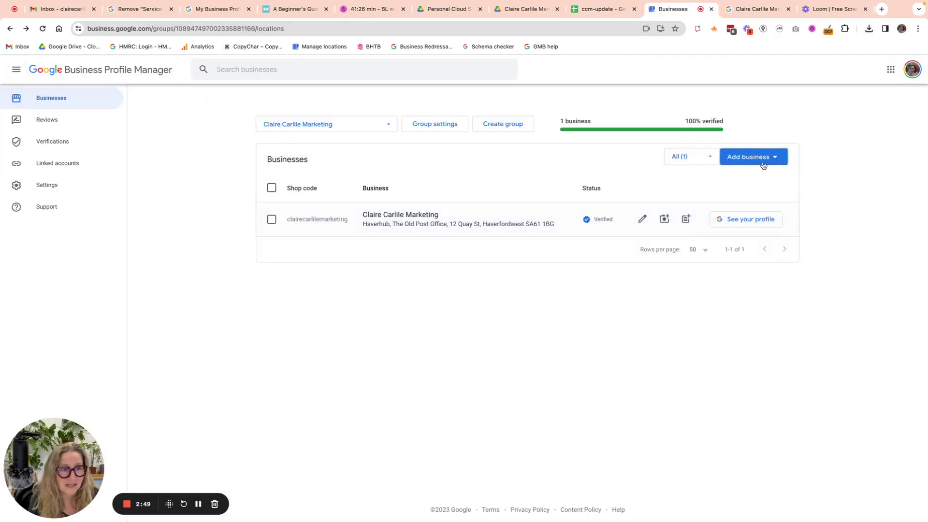
Upload ccm-update-2.csv as a bulk businesses import.
click(763, 160)
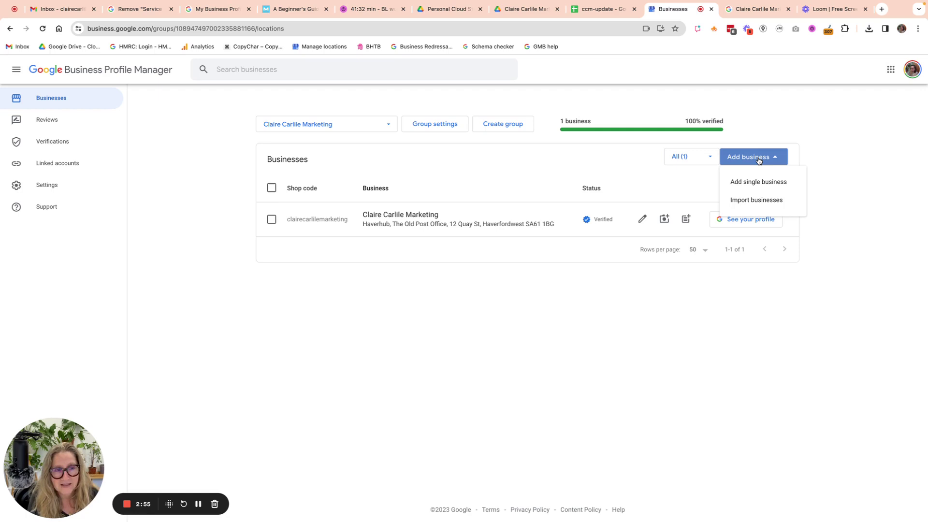
click(758, 200)
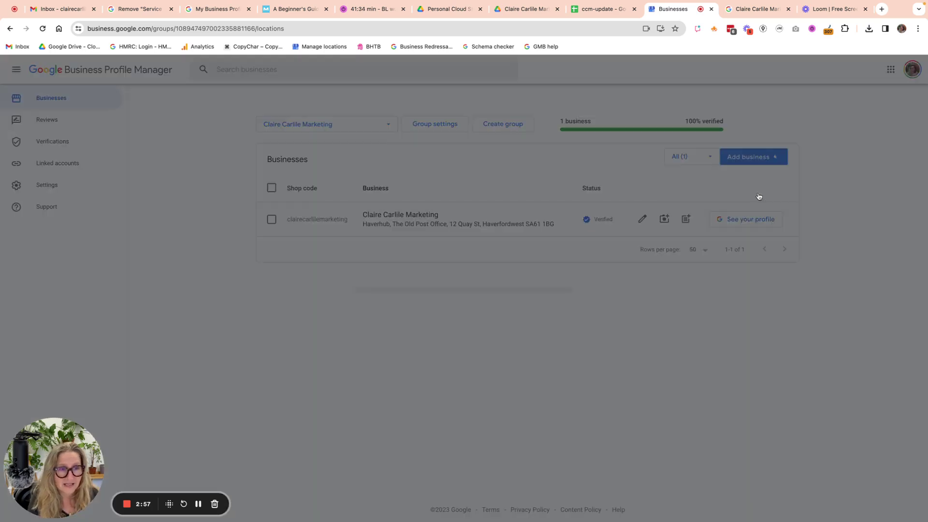
click(469, 310)
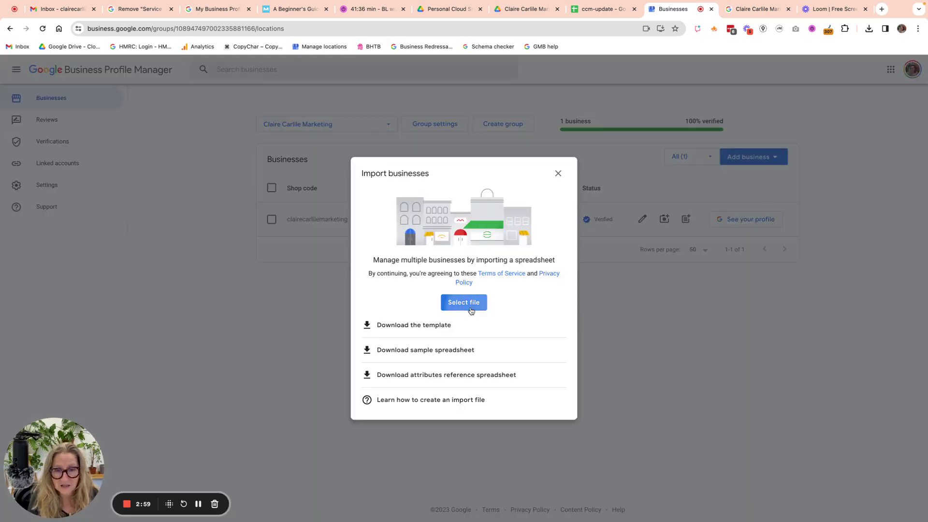
click(267, 179)
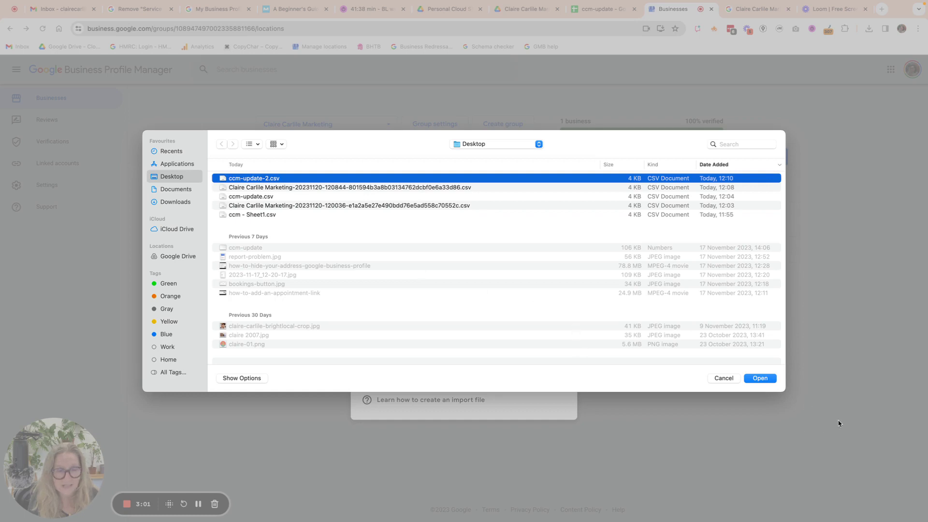
click(763, 384)
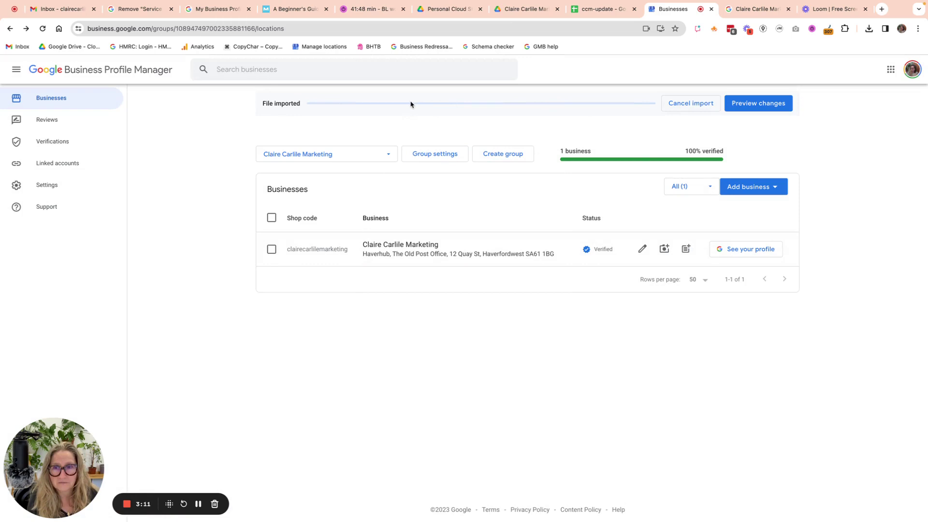
Preview and apply the single imported update (Categories, Planning), then open the business's Google Search profile.
click(751, 110)
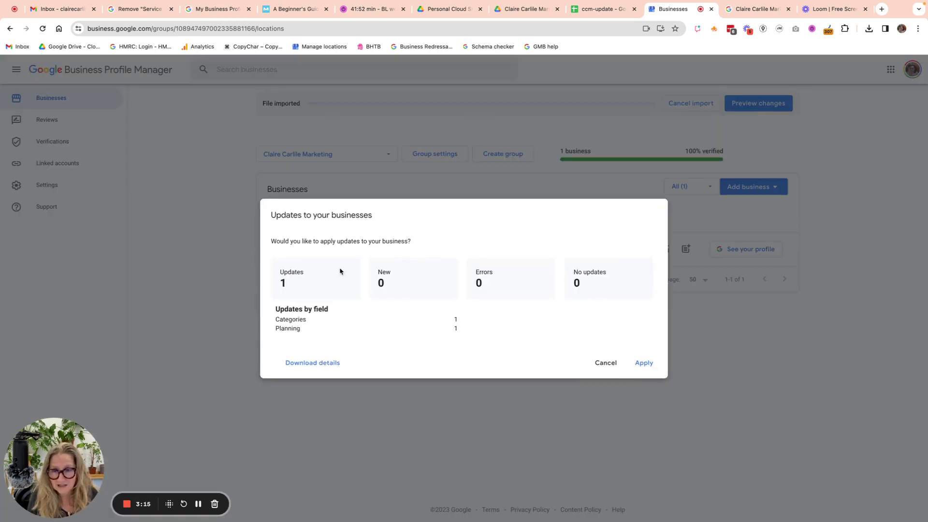
click(643, 363)
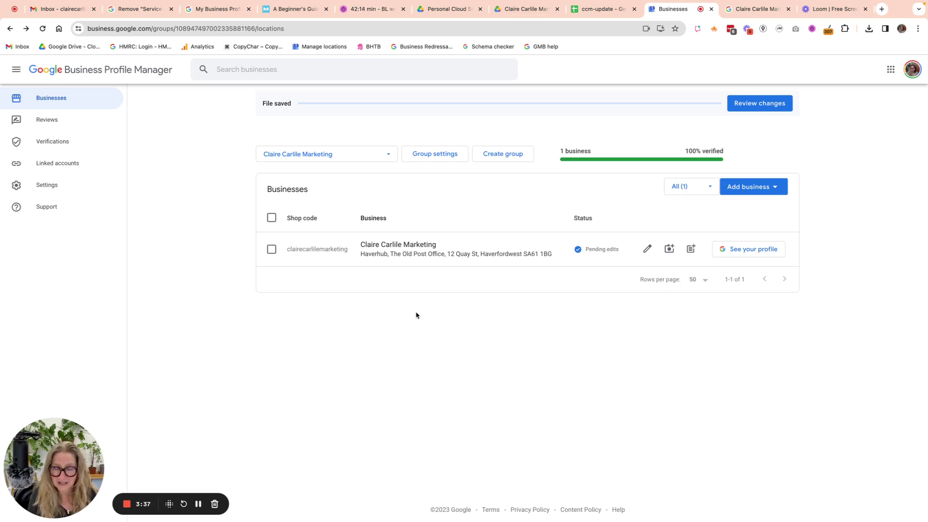
click(413, 255)
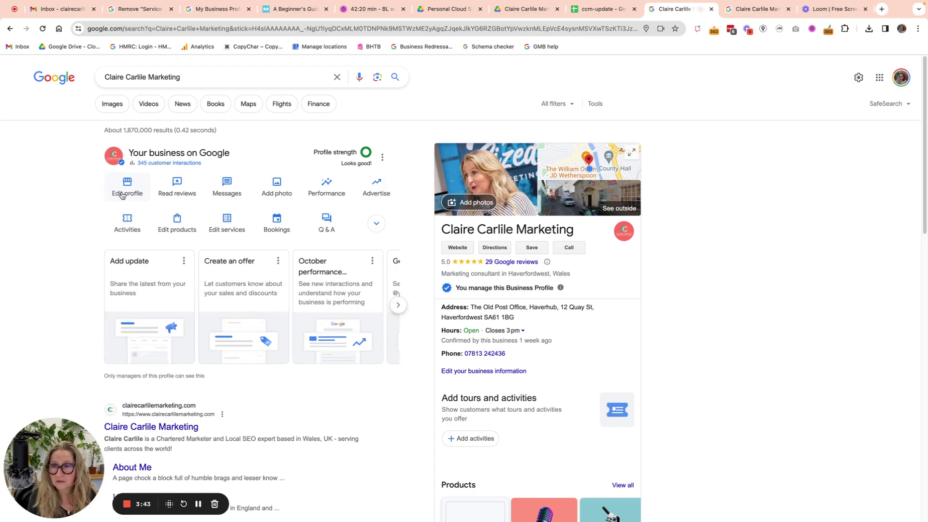
Open the business information editor and scroll to Planning, where Appointment required shows pending removal.
click(122, 195)
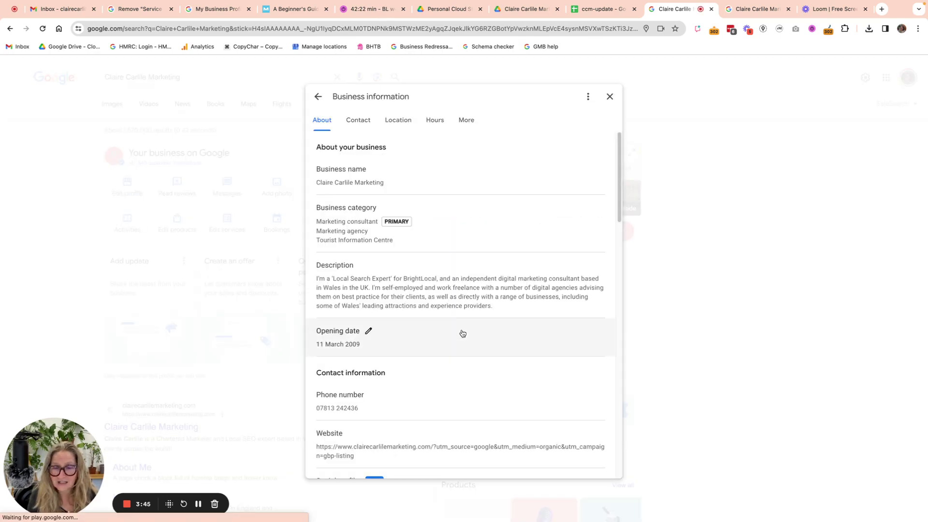
scroll(462, 334, down, 6)
scroll(462, 333, down, 10)
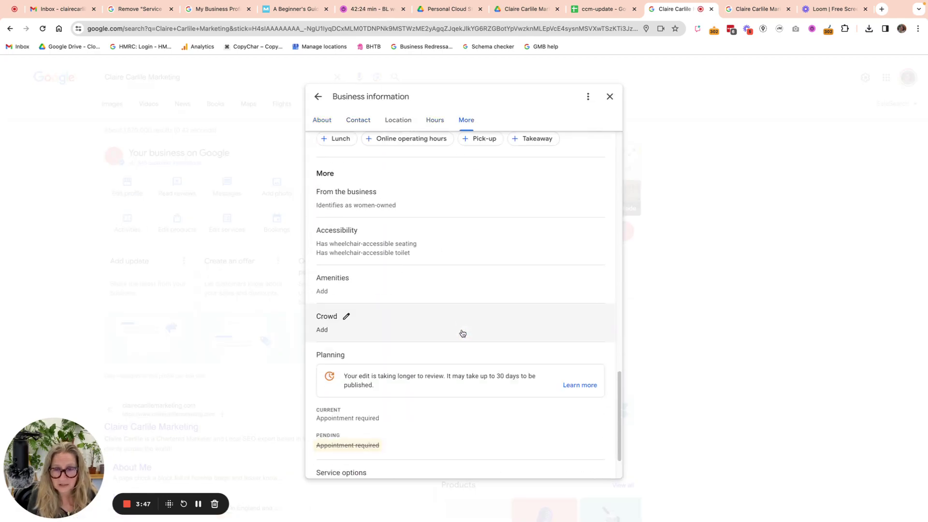
scroll(462, 333, down, 2)
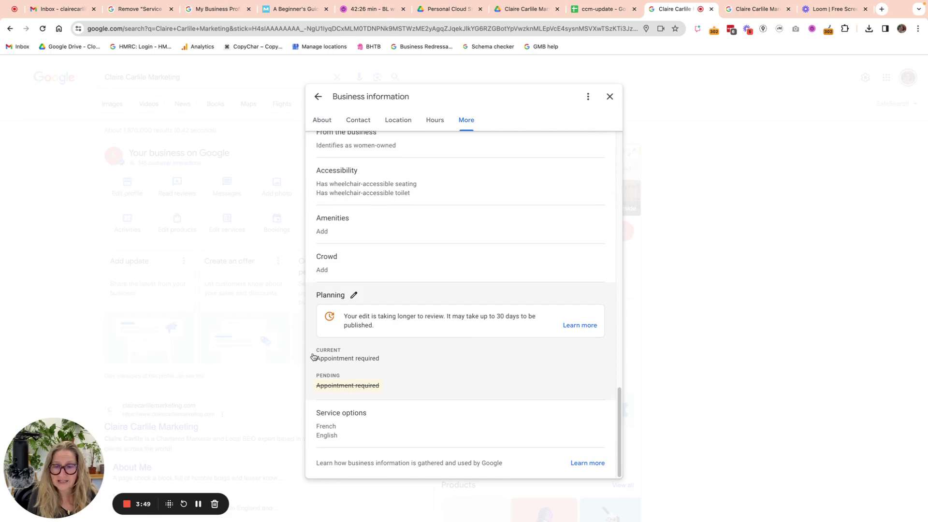